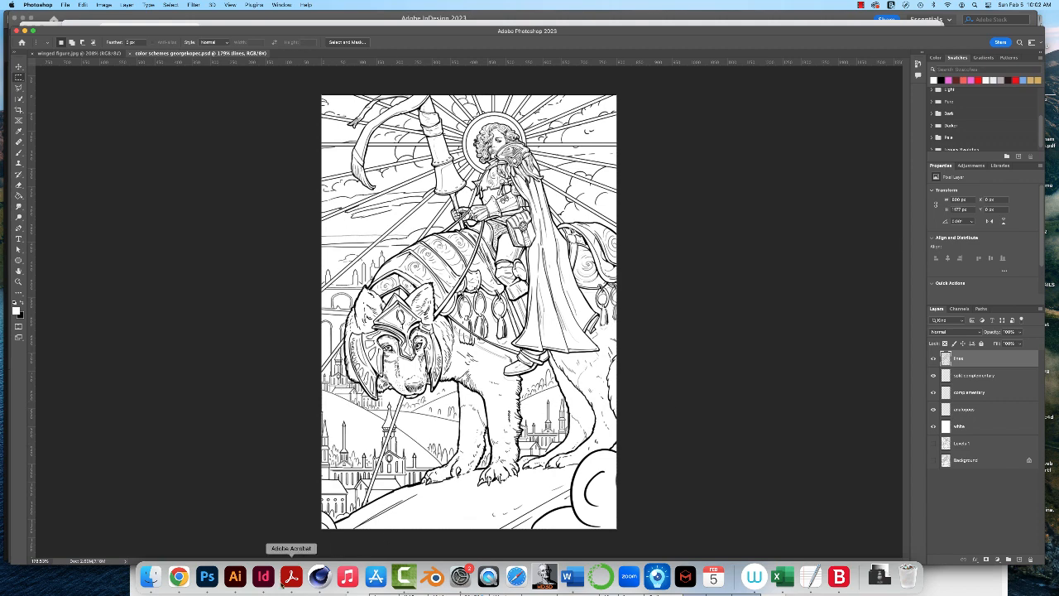
Switch to Adobe Color in Chrome, try the Complementary and Split Complementary harmony rules, and apply the Analogous rule.
left_click(179, 577)
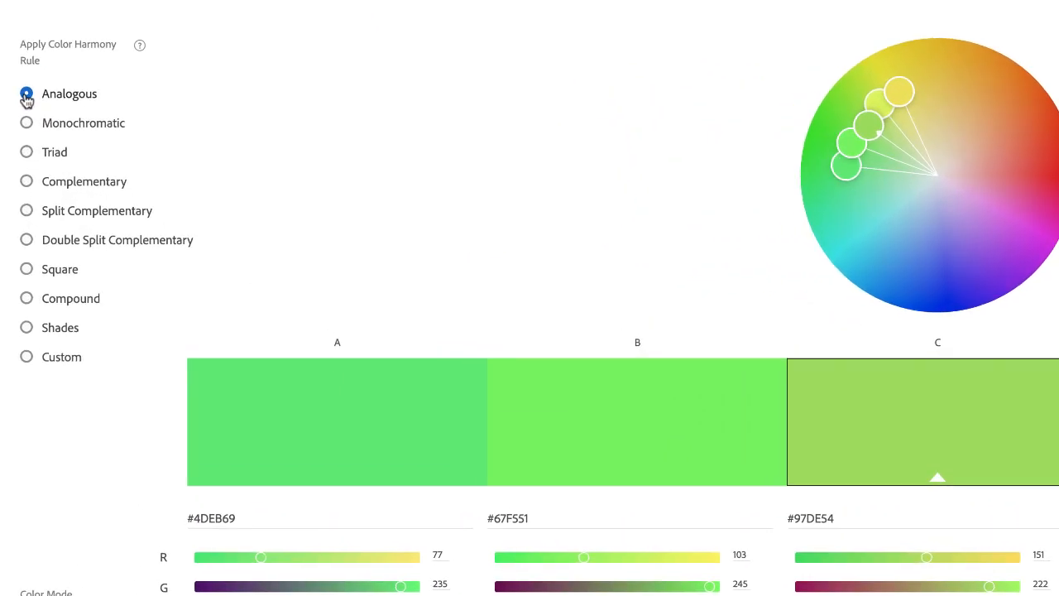
left_click(26, 183)
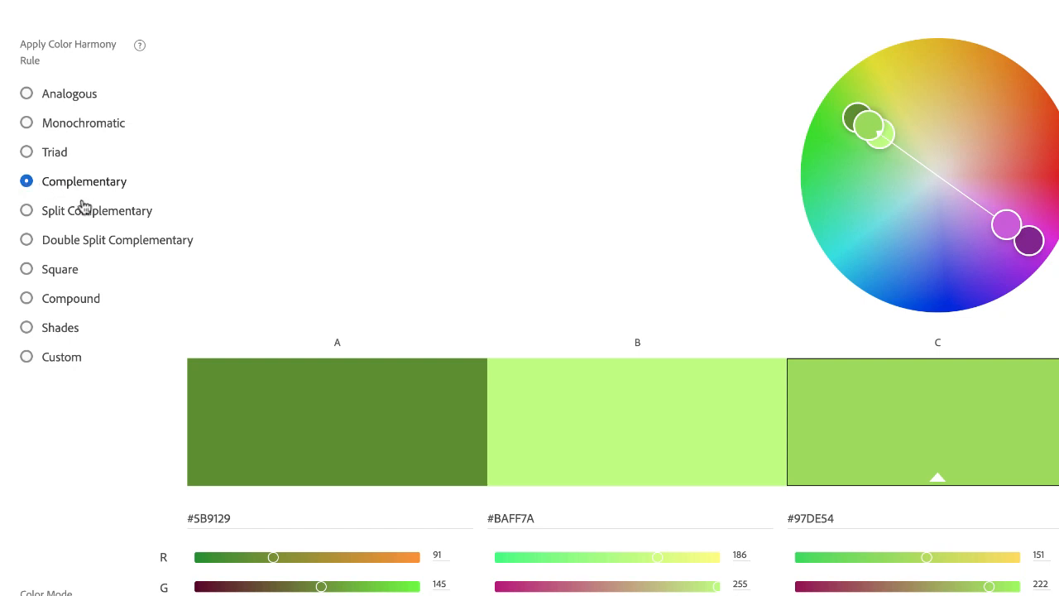
left_click(27, 212)
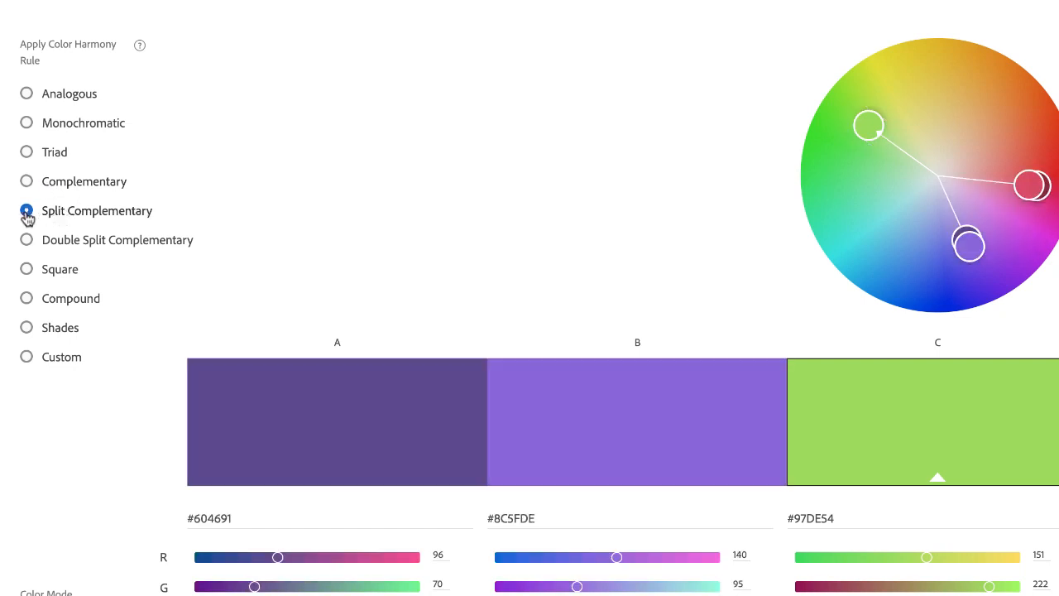
left_click(27, 95)
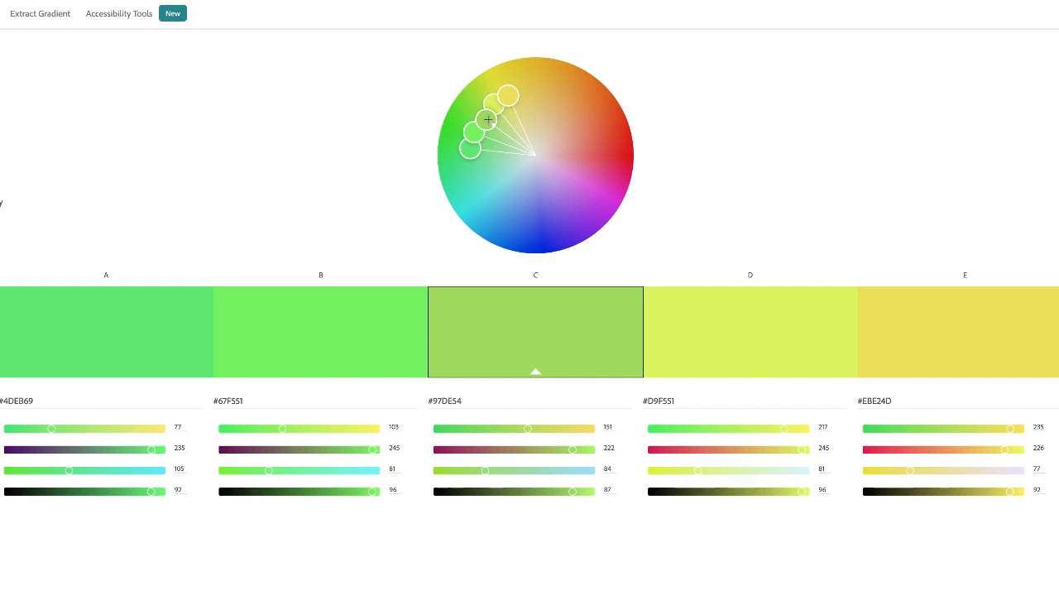
Move base color C around the wheel from green to purple #BA39E0, trying wider and narrower spreads of the analogous colors.
left_click_drag(489, 119, 598, 159)
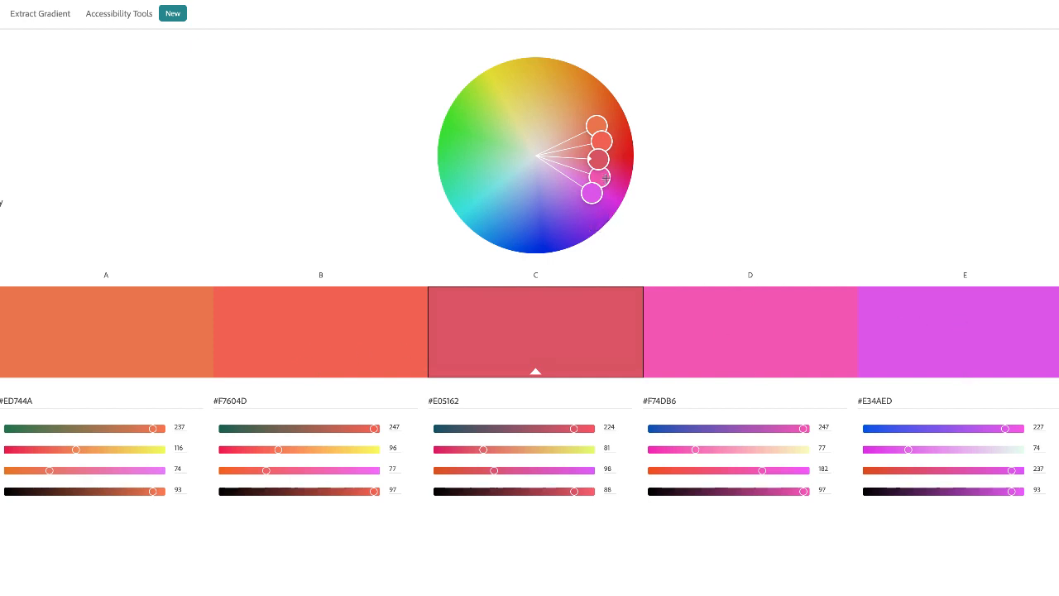
left_click_drag(599, 163, 588, 201)
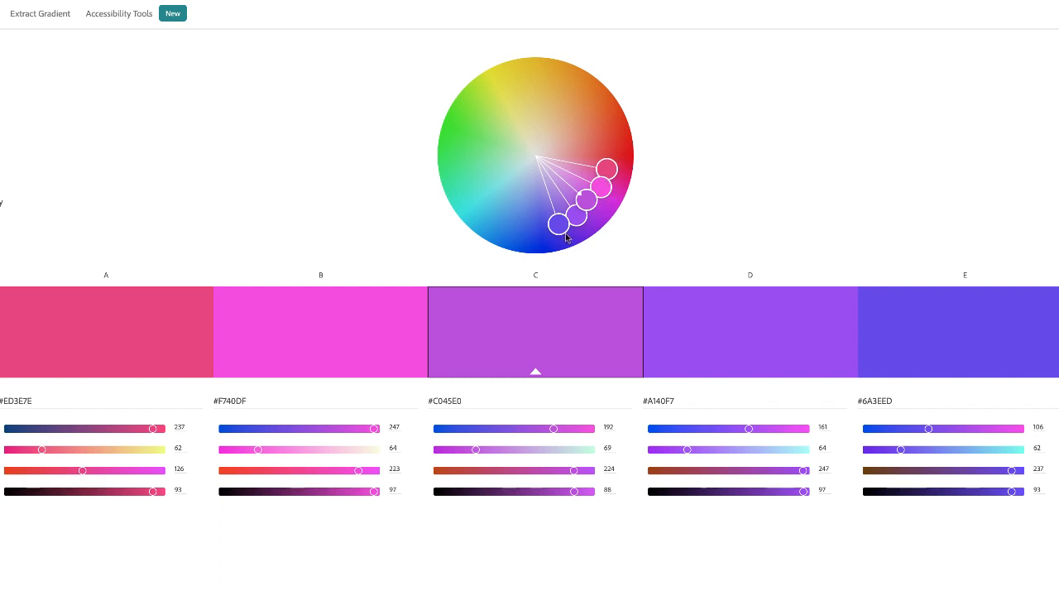
left_click_drag(561, 230, 478, 170)
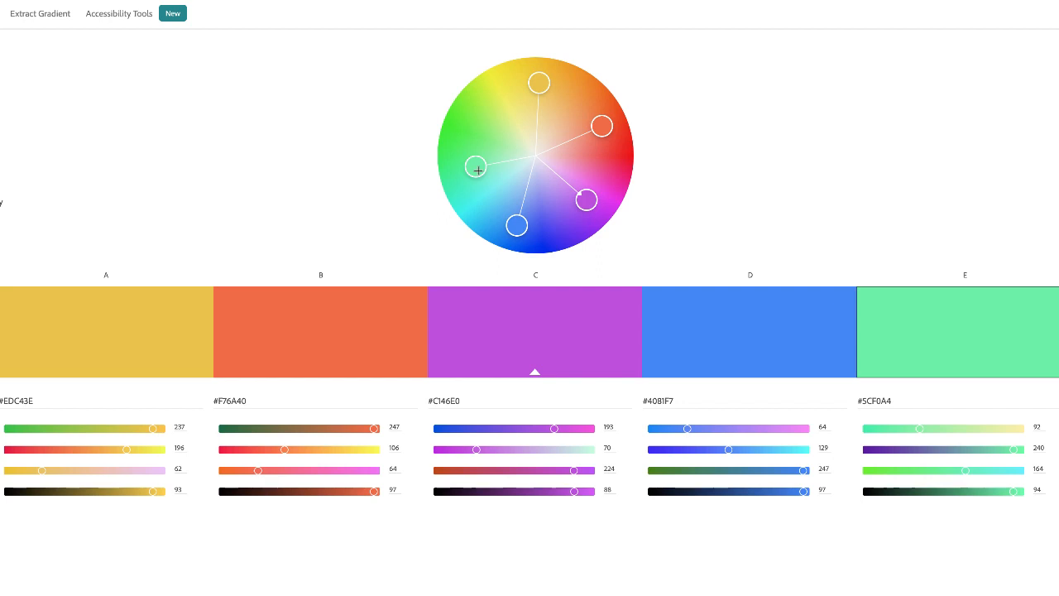
left_click_drag(479, 170, 548, 237)
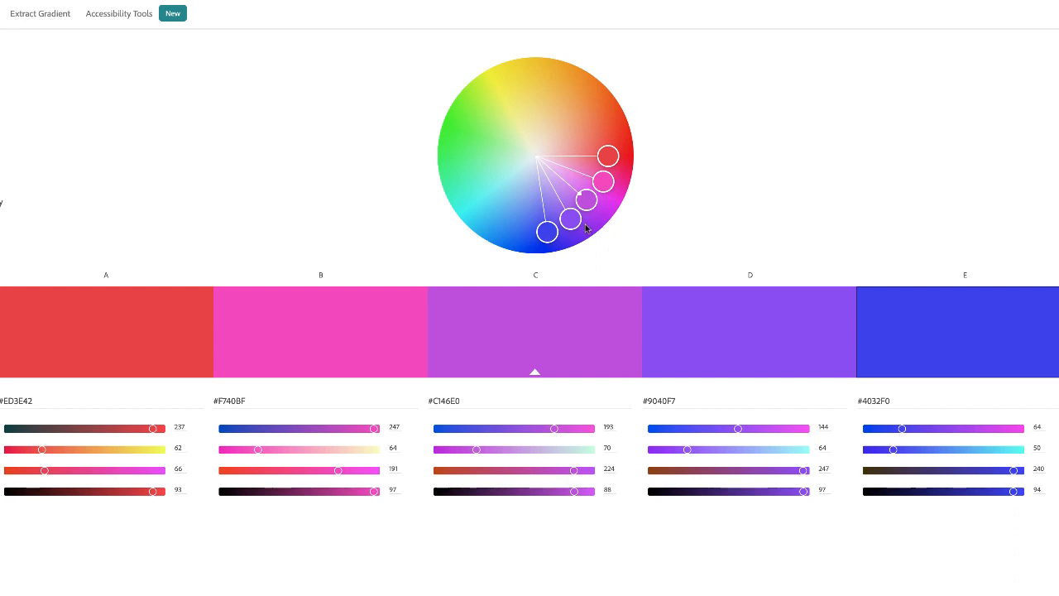
mouse_move(586, 201)
left_mouse_down()
mouse_move(590, 185)
mouse_move(580, 198)
mouse_move(562, 178)
mouse_move(609, 218)
mouse_move(592, 207)
left_mouse_up()
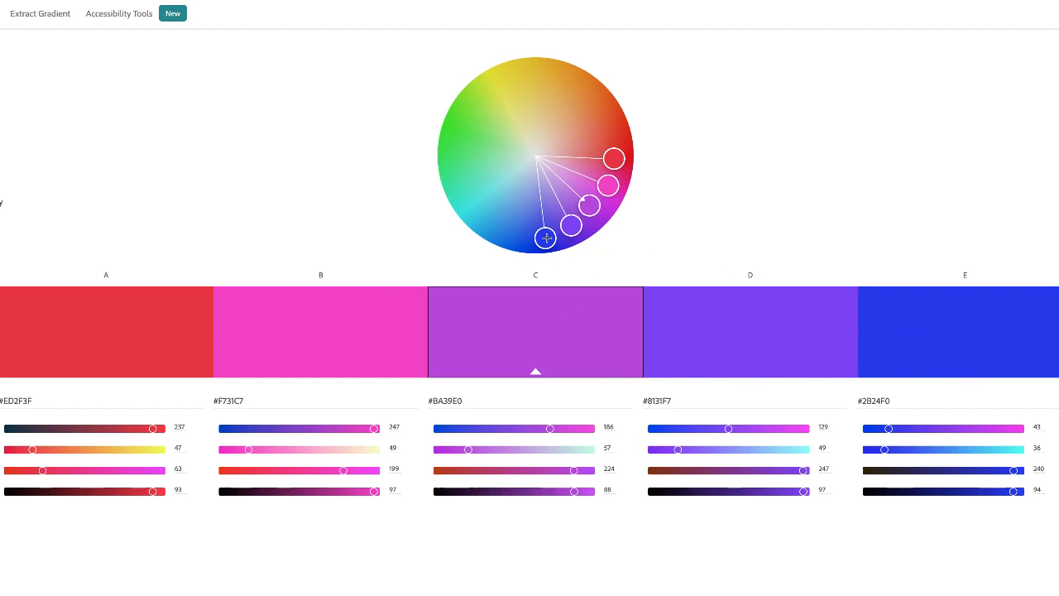
Fine-tune the analogous spread on the color wheel, bringing color E to about #3E49F0 and color B to about #FA2DB4.
left_click_drag(547, 238, 532, 192)
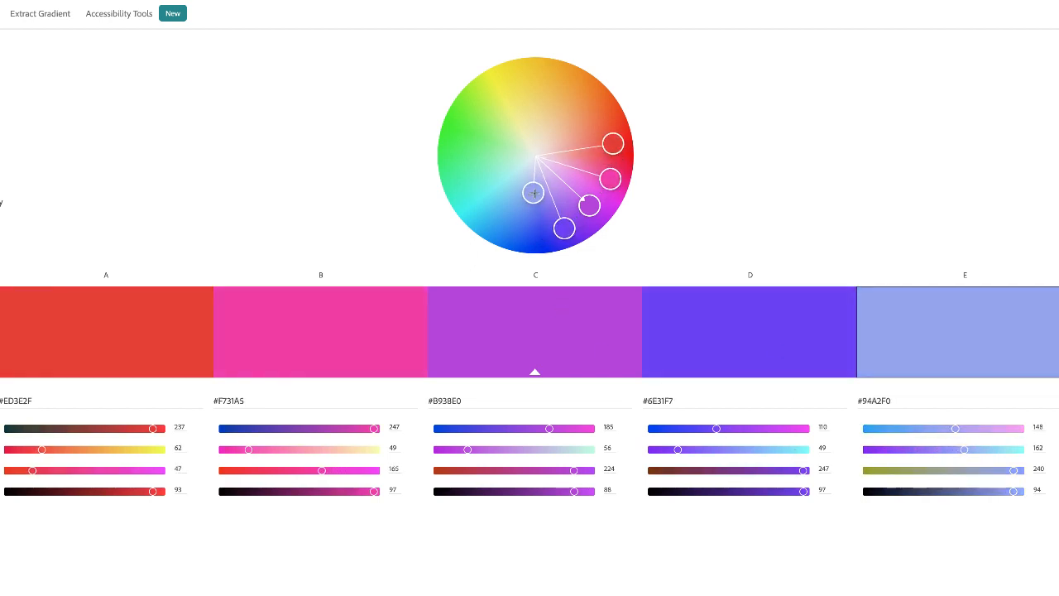
left_click_drag(534, 194, 523, 226)
mouse_move(598, 180)
left_mouse_down()
mouse_move(565, 165)
mouse_move(610, 183)
left_mouse_up()
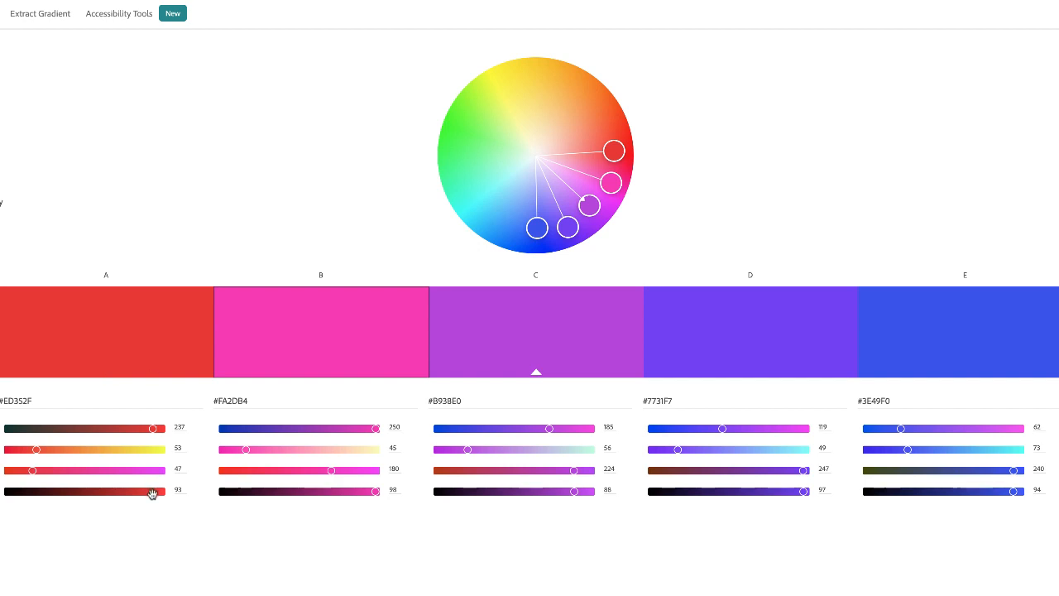
Try a brightness of 50 for color A, reselect base color C, and set color A's brightness to 80.
left_click_drag(152, 494, 84, 495)
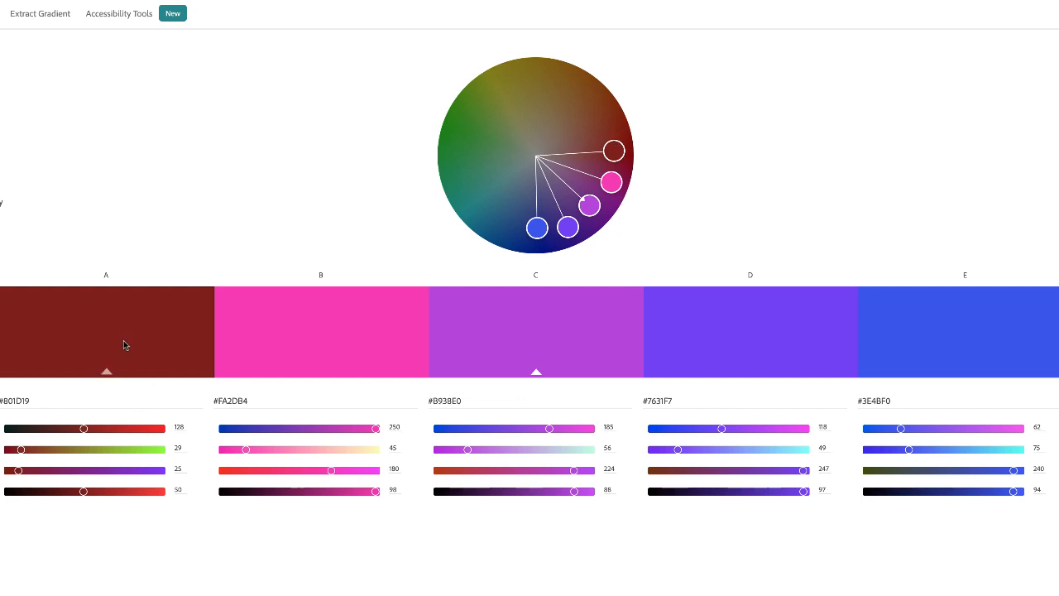
left_click(593, 208)
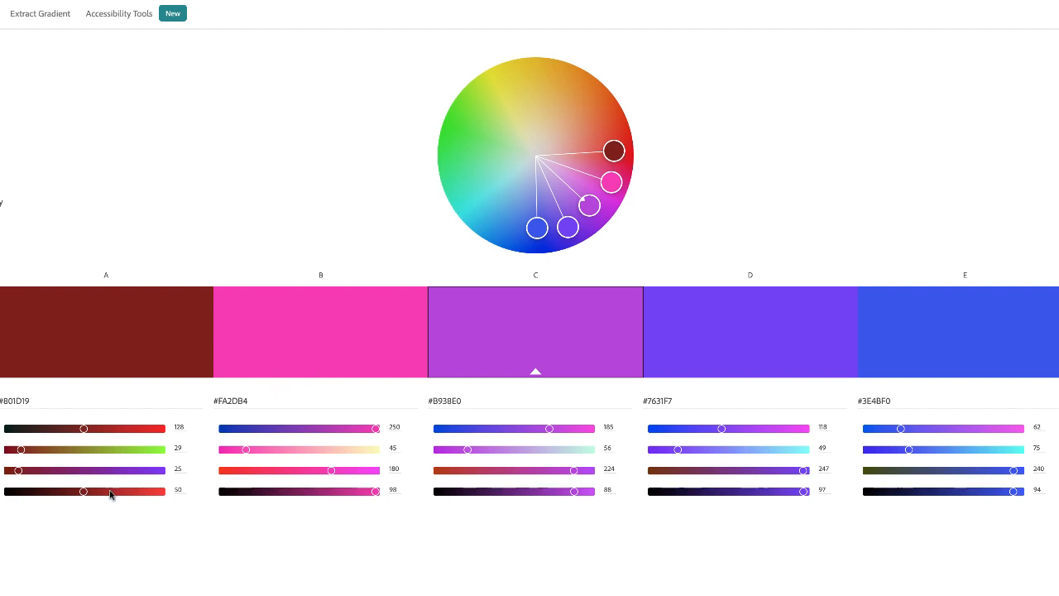
left_click_drag(84, 492, 136, 498)
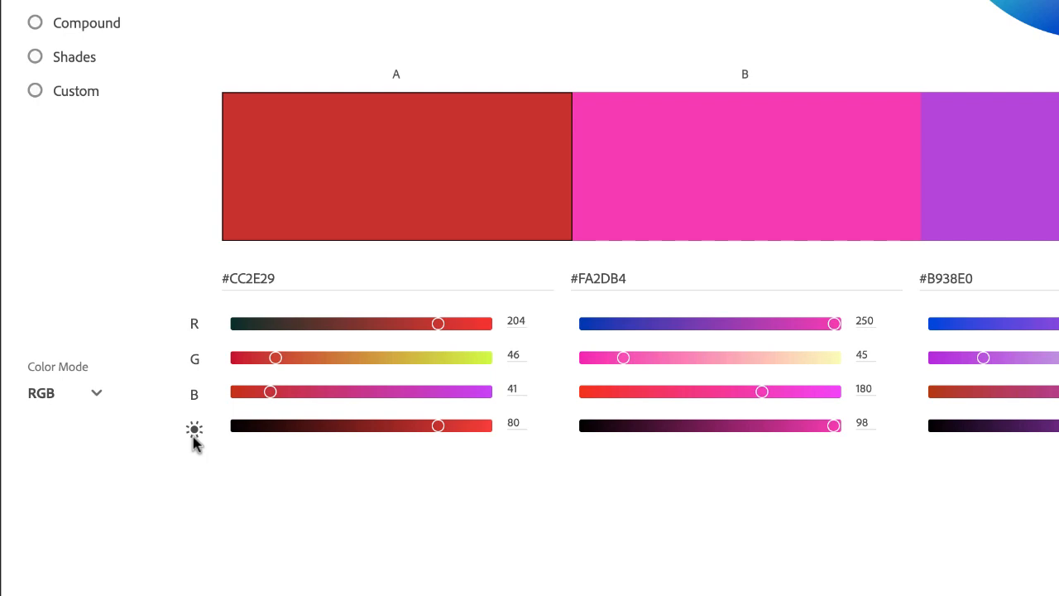
Change the color mode to HSB and move base color C slightly toward the wheel's center, to #BB40E0.
left_click(97, 395)
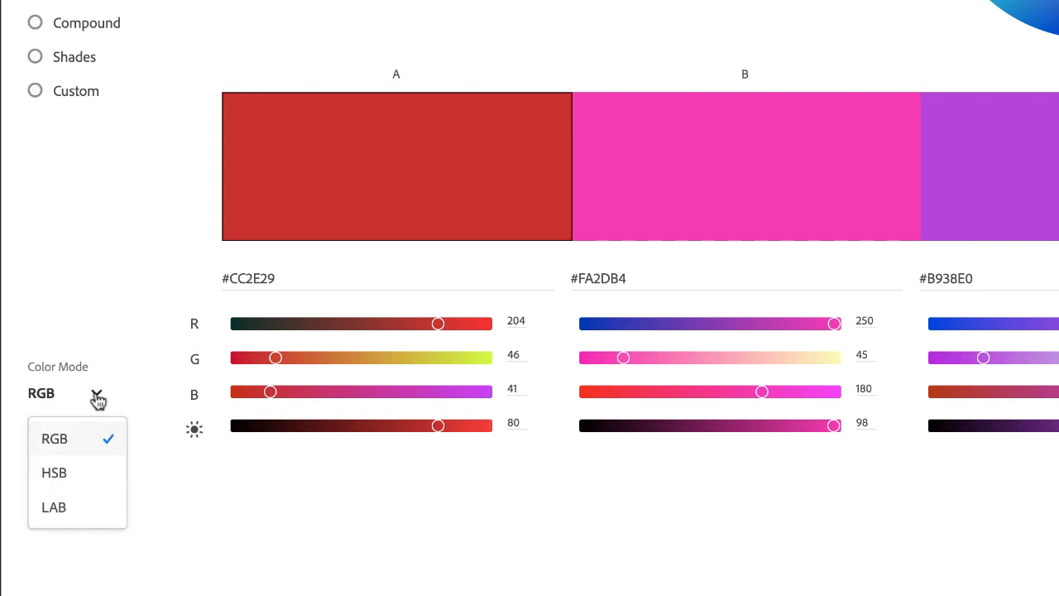
left_click(71, 478)
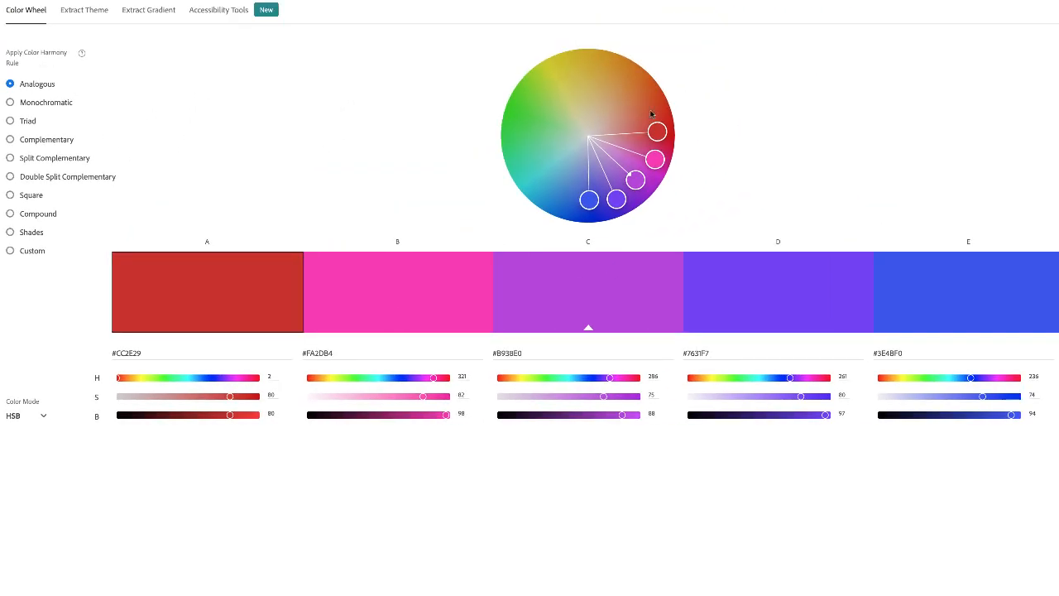
mouse_move(634, 180)
left_mouse_down()
mouse_move(653, 126)
mouse_move(634, 177)
left_mouse_up()
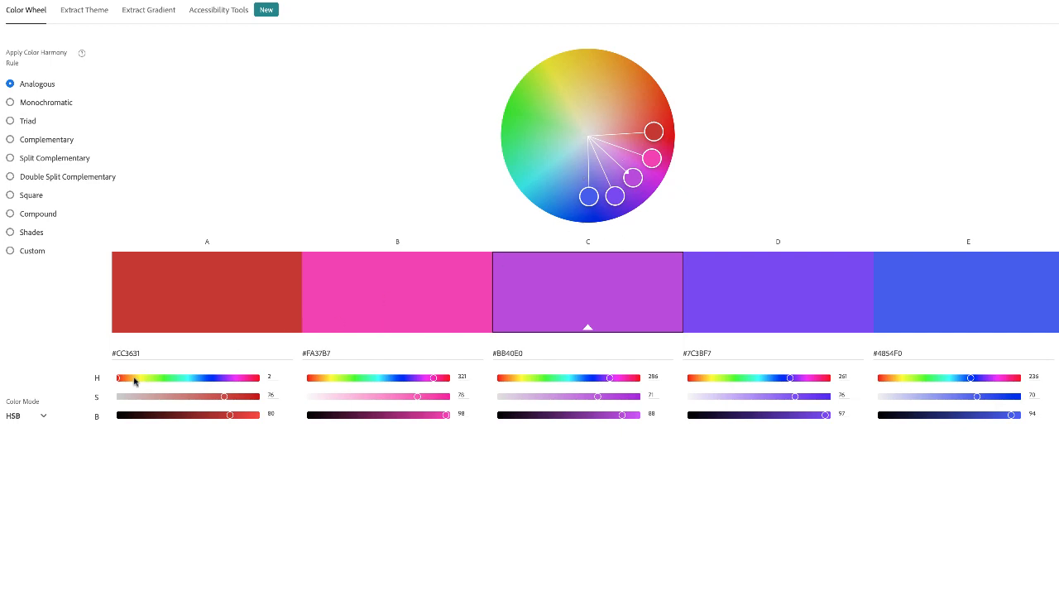
Set color A's hue to 0 and its brightness to 62.
mouse_move(118, 377)
left_mouse_down()
mouse_move(153, 381)
mouse_move(107, 384)
left_mouse_up()
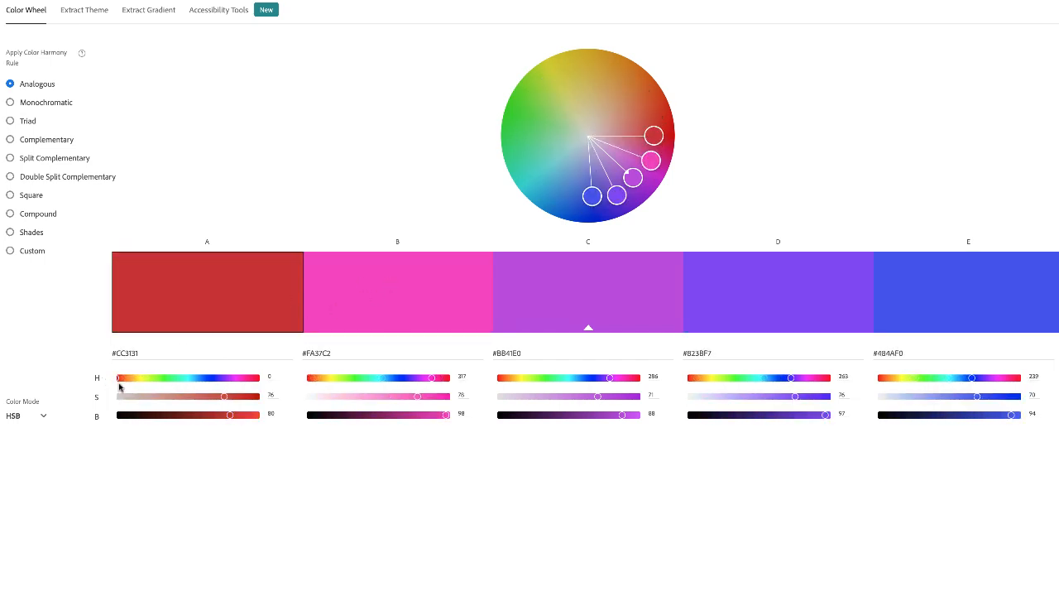
left_click_drag(231, 416, 204, 416)
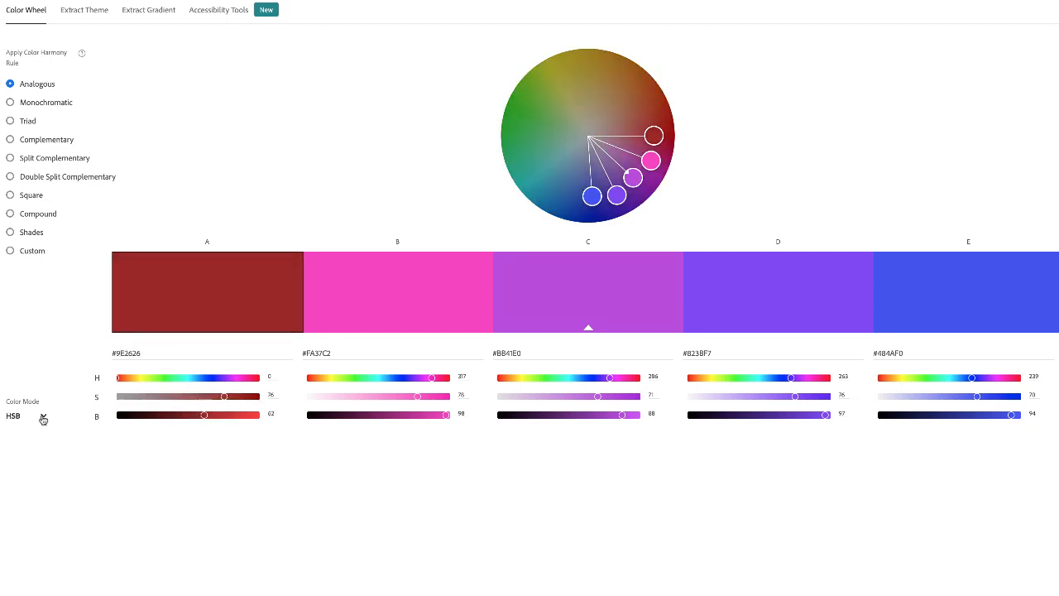
Change the color mode to RGB and lower color A's brightness to 58.
left_click(43, 418)
left_click(38, 438)
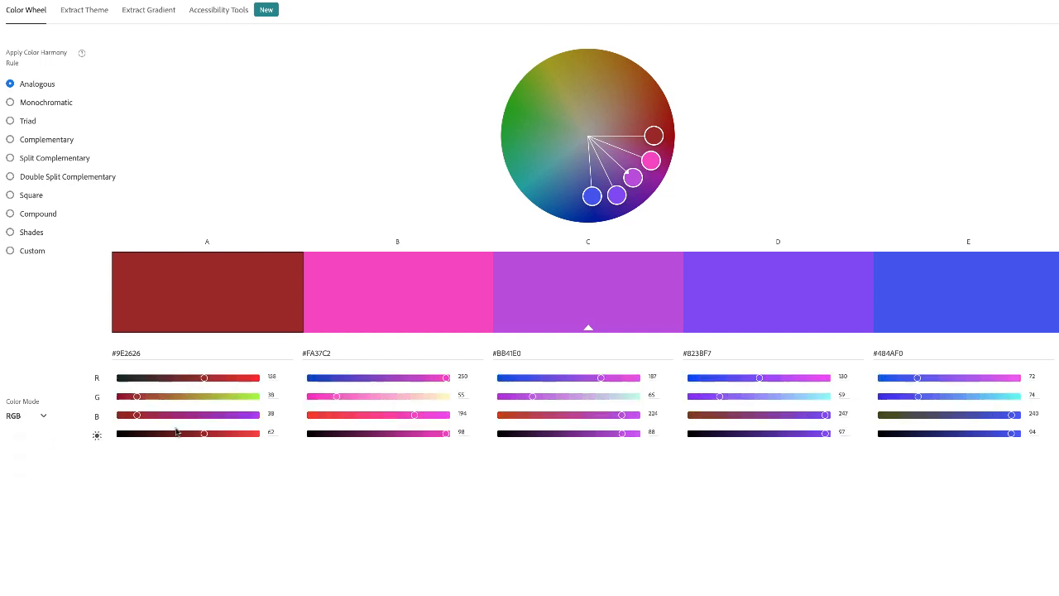
mouse_move(205, 435)
left_mouse_down()
mouse_move(173, 434)
mouse_move(200, 436)
left_mouse_up()
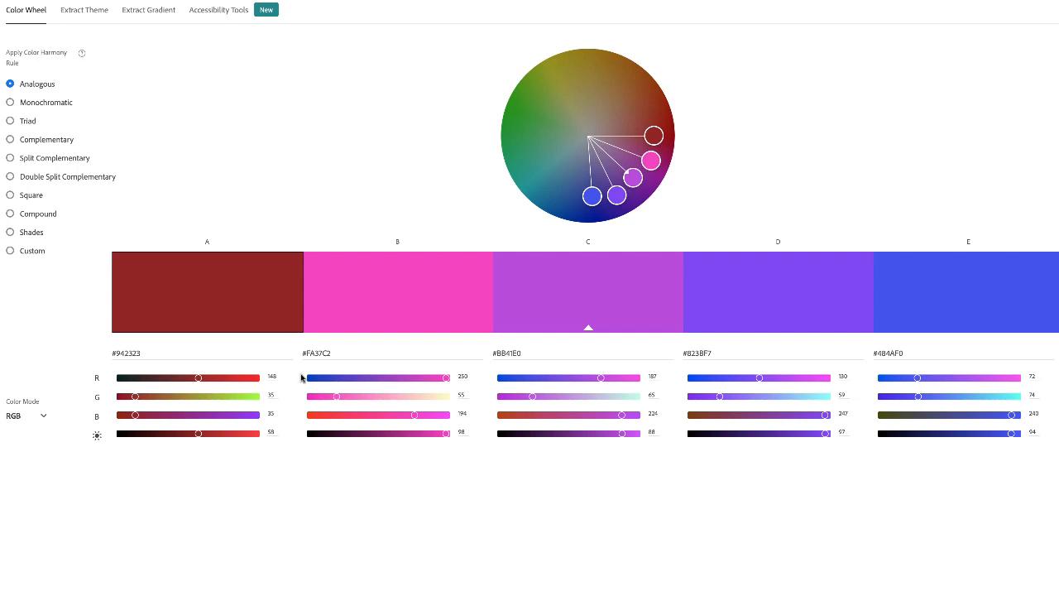
Make base color C the active color, try the Complementary harmony rule, and apply Split Complementary.
left_click(634, 178)
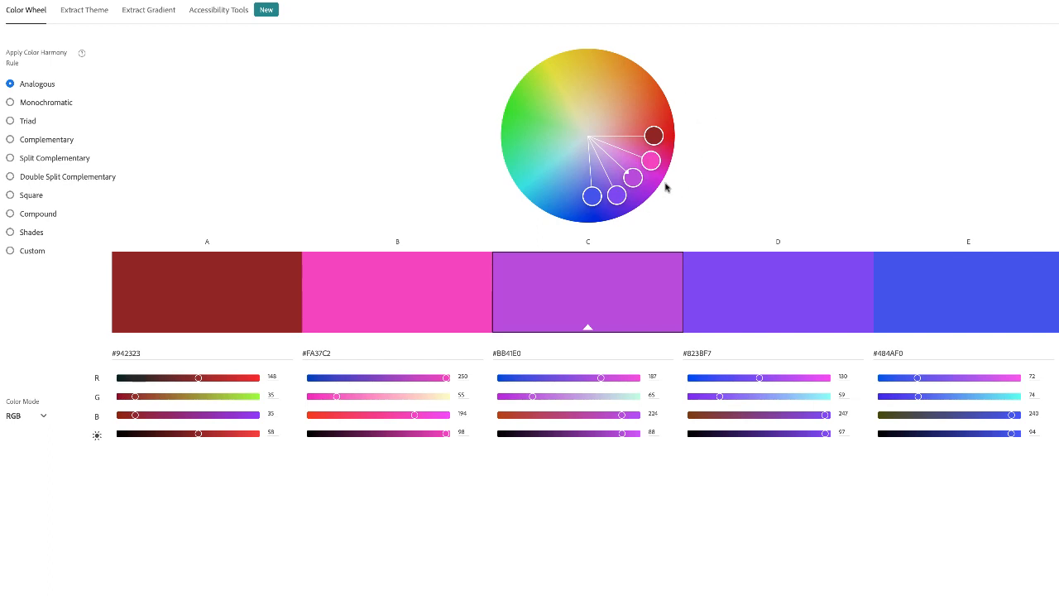
left_click(9, 140)
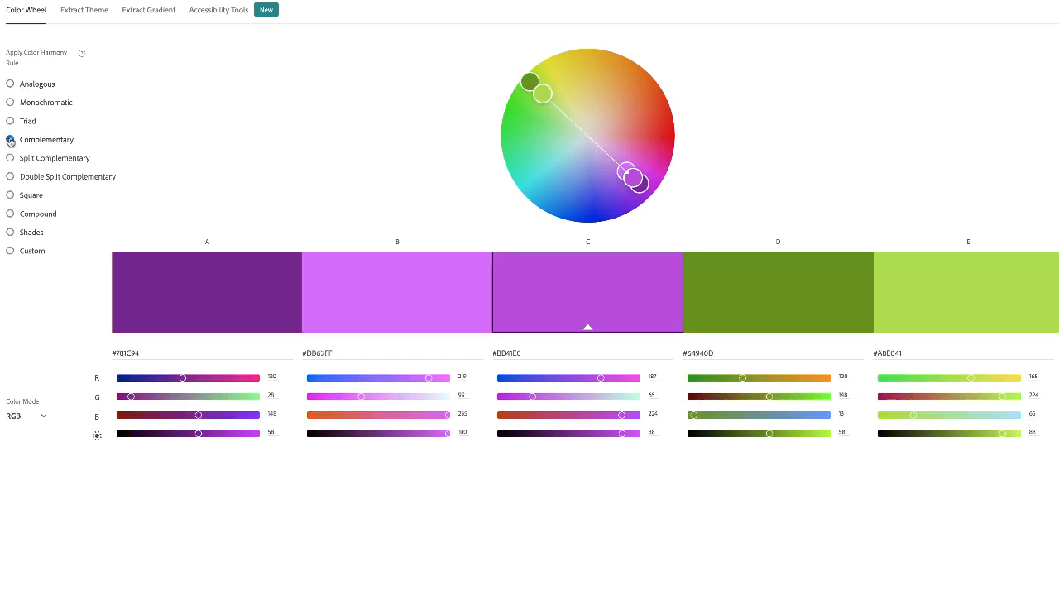
left_click(11, 158)
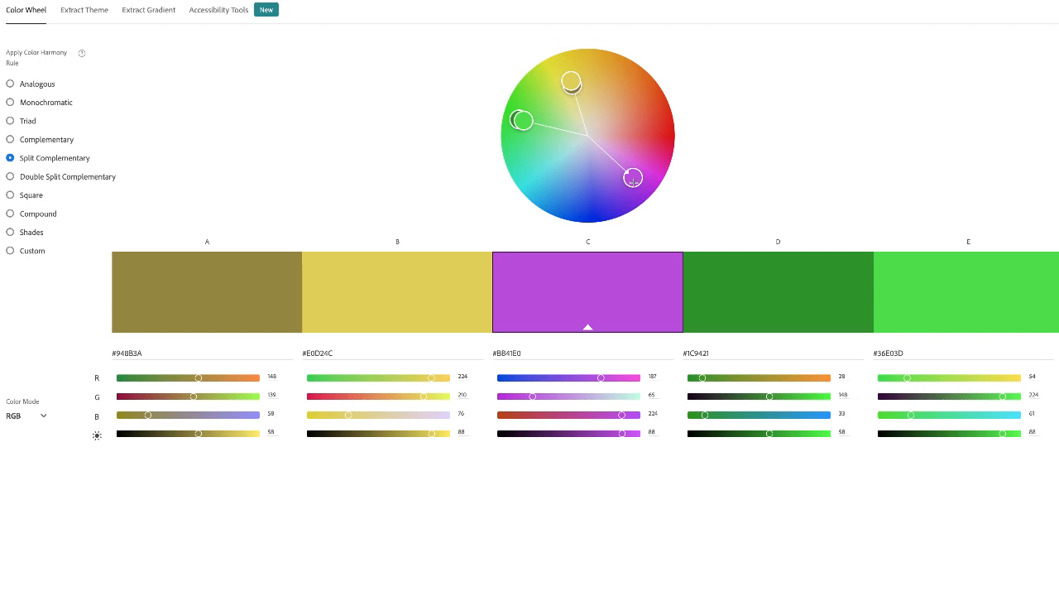
Fine-tune the split complementary palette to base color C #CD4CE0, color E #62DE81 at brightness 87, and color D #259942 at brightness 60.
mouse_move(633, 180)
left_mouse_down()
mouse_move(650, 142)
mouse_move(634, 173)
left_mouse_up()
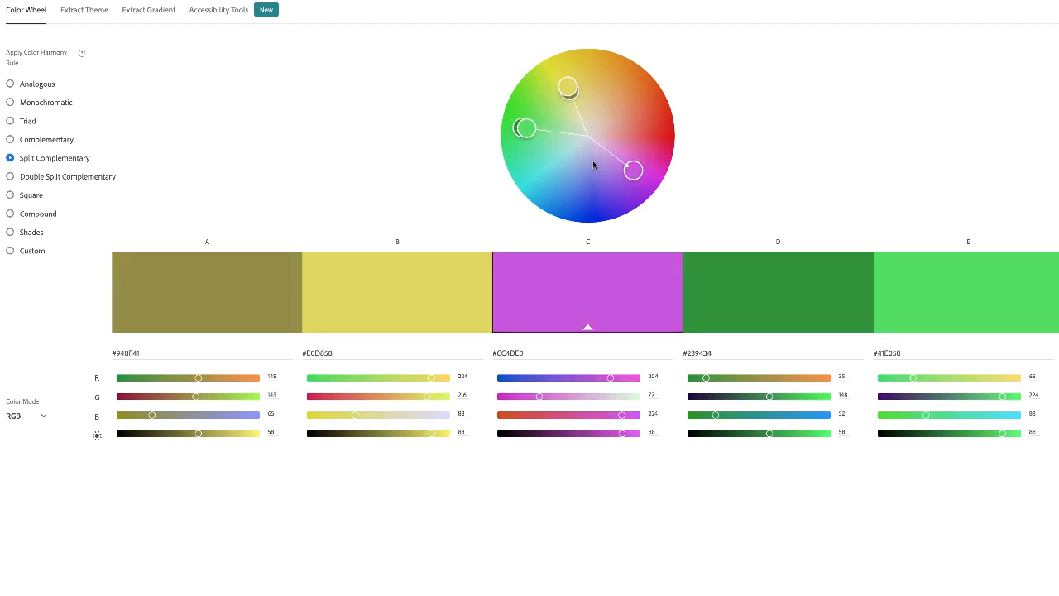
mouse_move(527, 129)
left_mouse_down()
mouse_move(571, 134)
mouse_move(510, 131)
mouse_move(539, 133)
left_mouse_up()
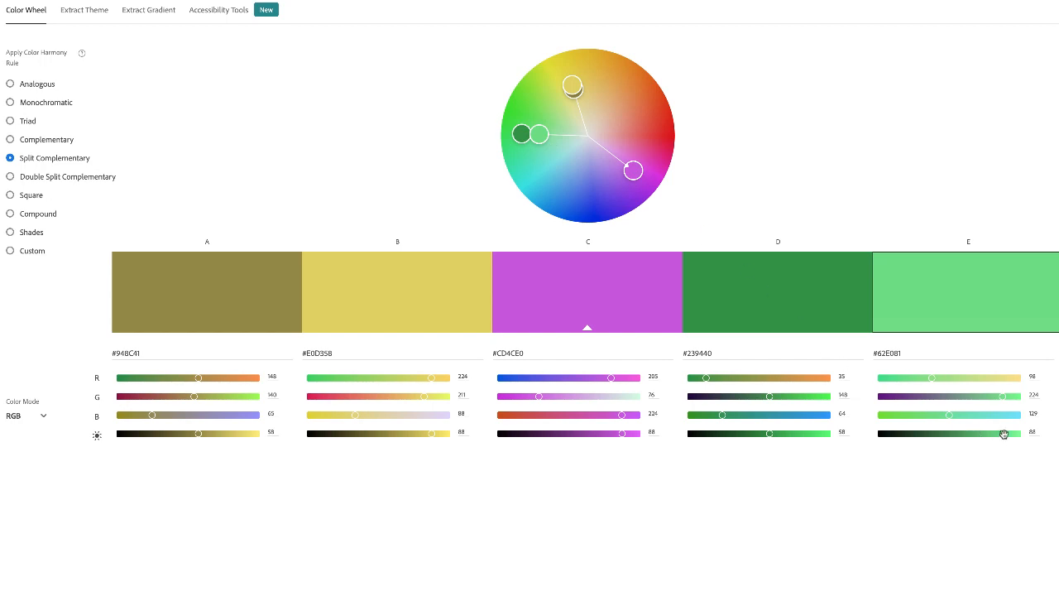
mouse_move(1003, 435)
left_mouse_down()
mouse_move(966, 436)
mouse_move(1003, 436)
left_mouse_up()
mouse_move(770, 434)
left_mouse_down()
mouse_move(725, 437)
mouse_move(775, 437)
left_mouse_up()
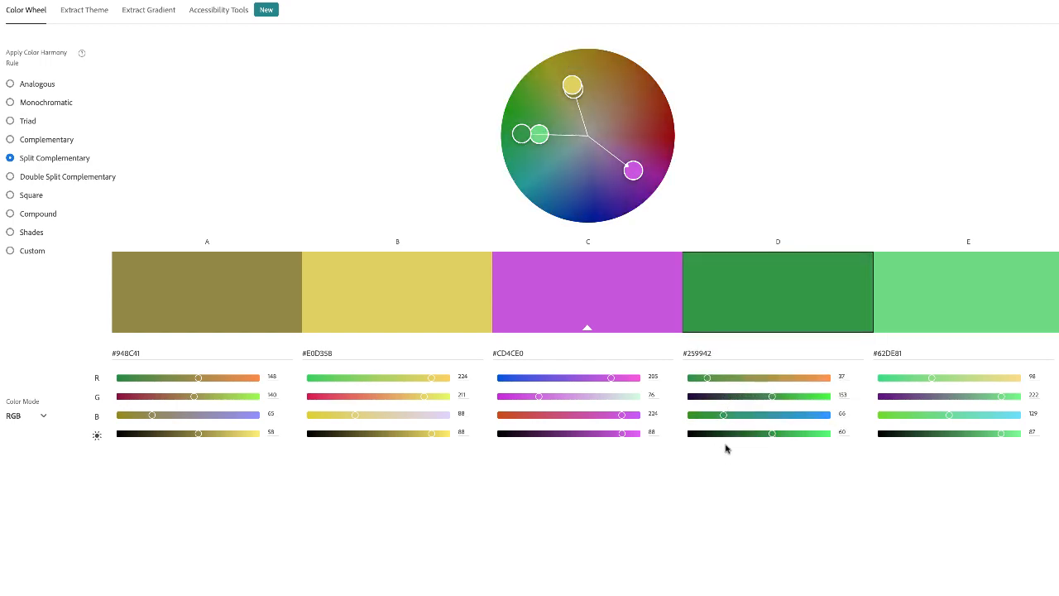